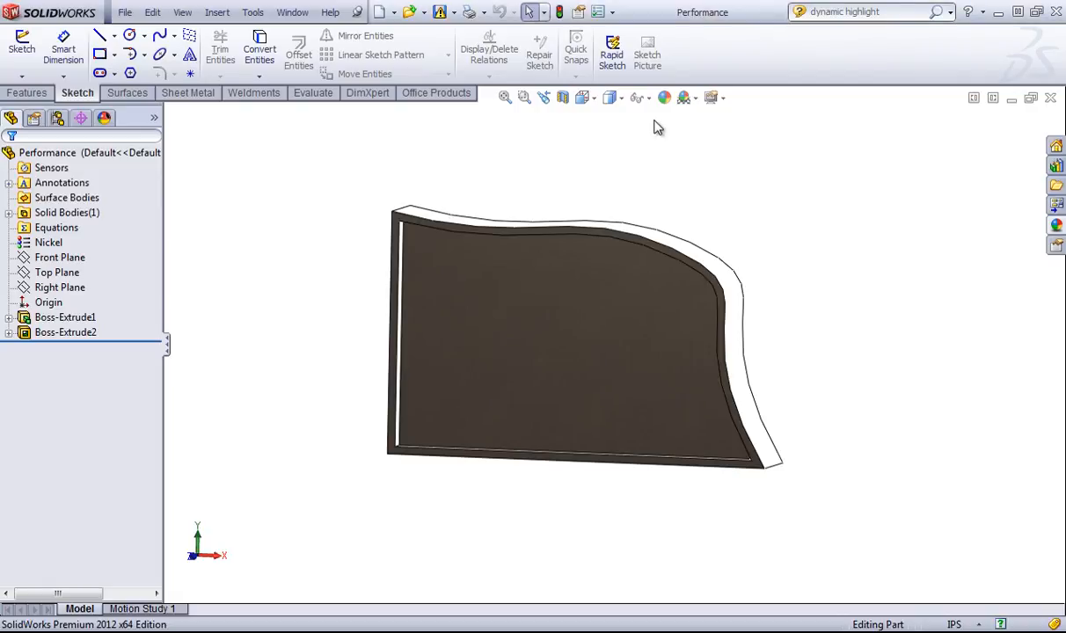
Switch RealView Graphics off and back on, comparing how the part's surfaces are shaded from different angles
{"action": "left_click", "coordinate": [723, 98]}
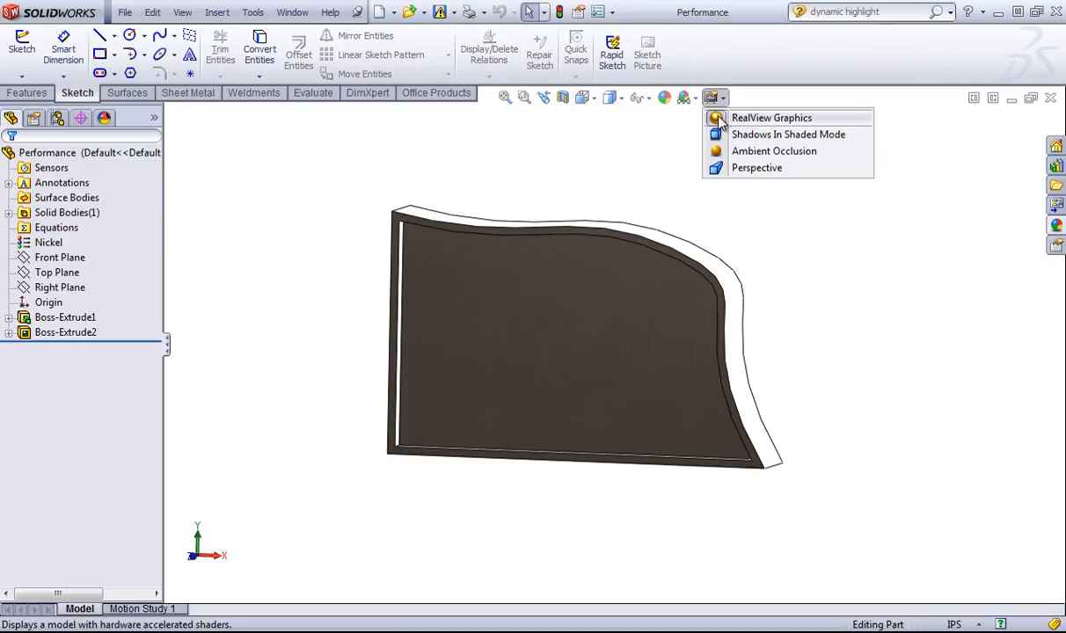
{"action": "left_click", "coordinate": [743, 119]}
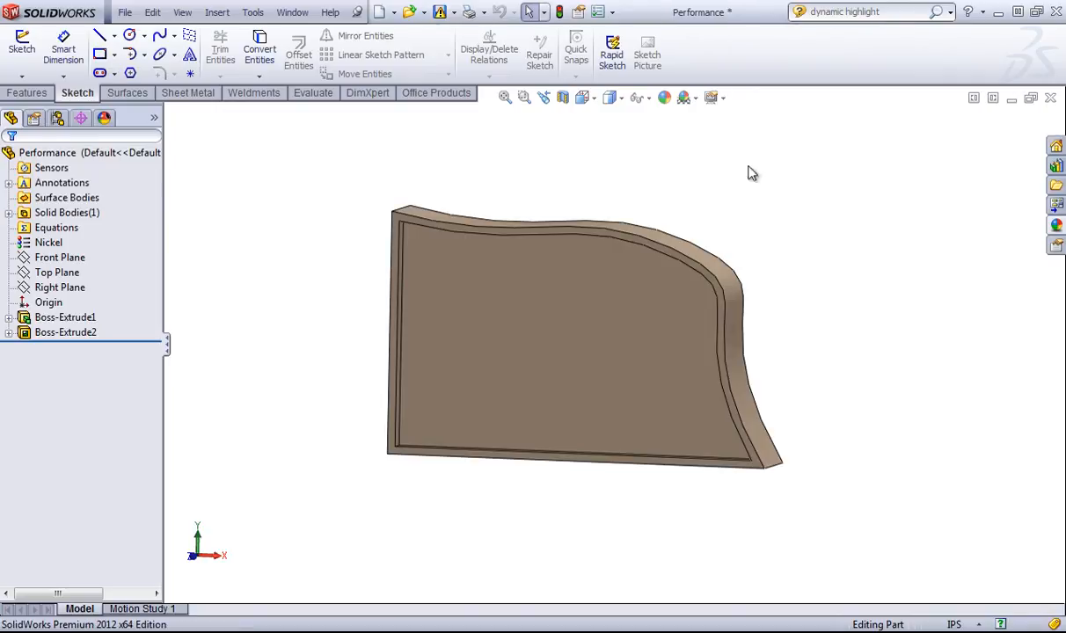
{"action": "left_click", "coordinate": [713, 98]}
{"action": "left_click", "coordinate": [746, 120]}
{"action": "middle_click_drag", "start_coordinate": [752, 140], "coordinate": [682, 162]}
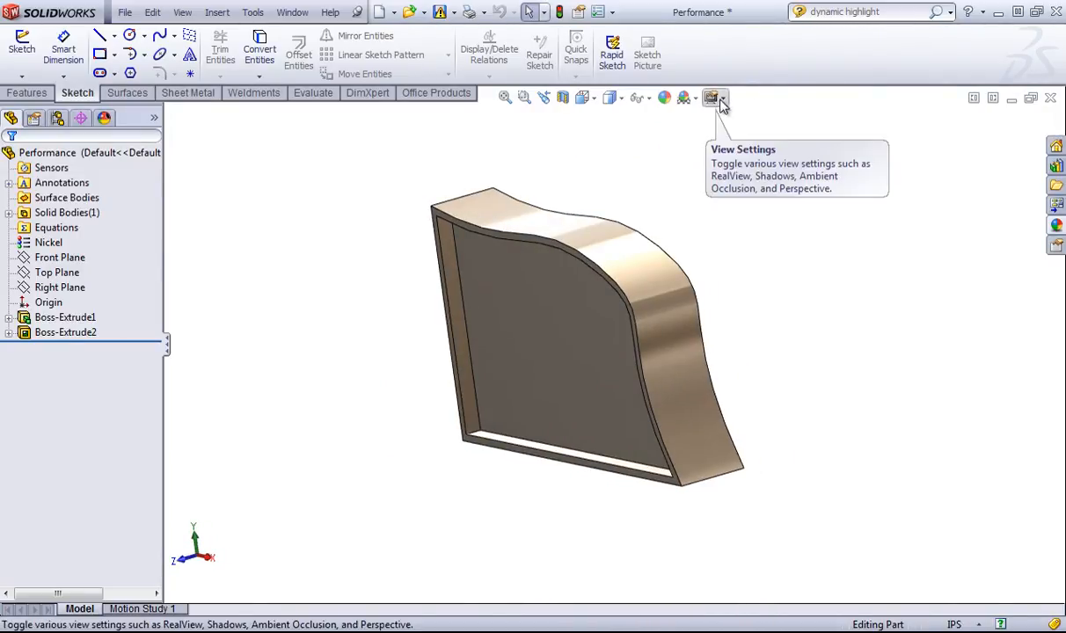
{"action": "middle_click_drag", "start_coordinate": [695, 219], "coordinate": [644, 227]}
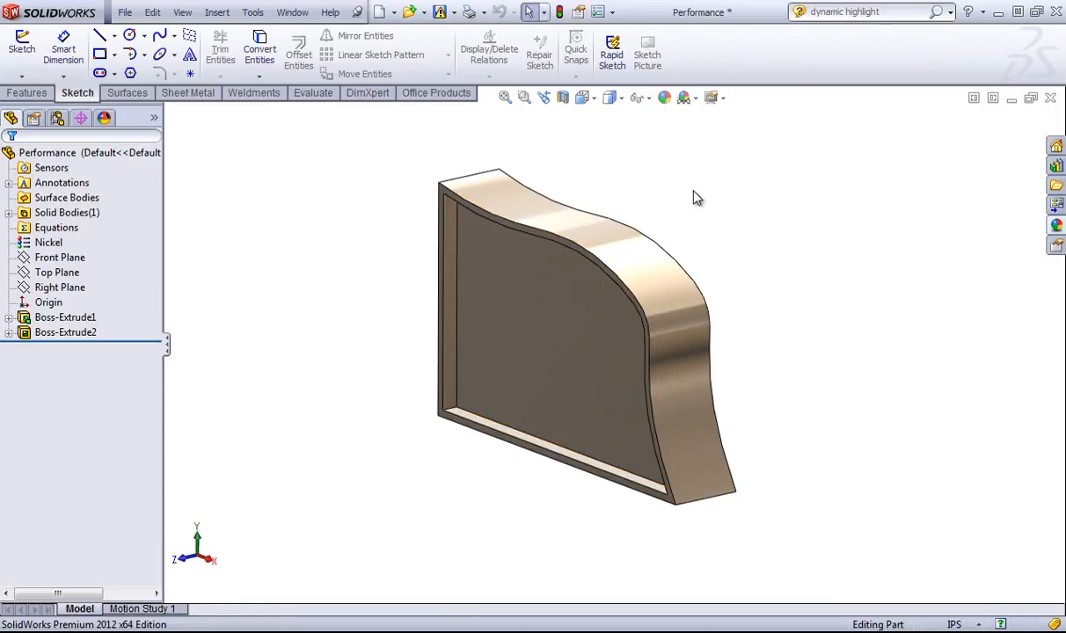
{"action": "left_click", "coordinate": [712, 98]}
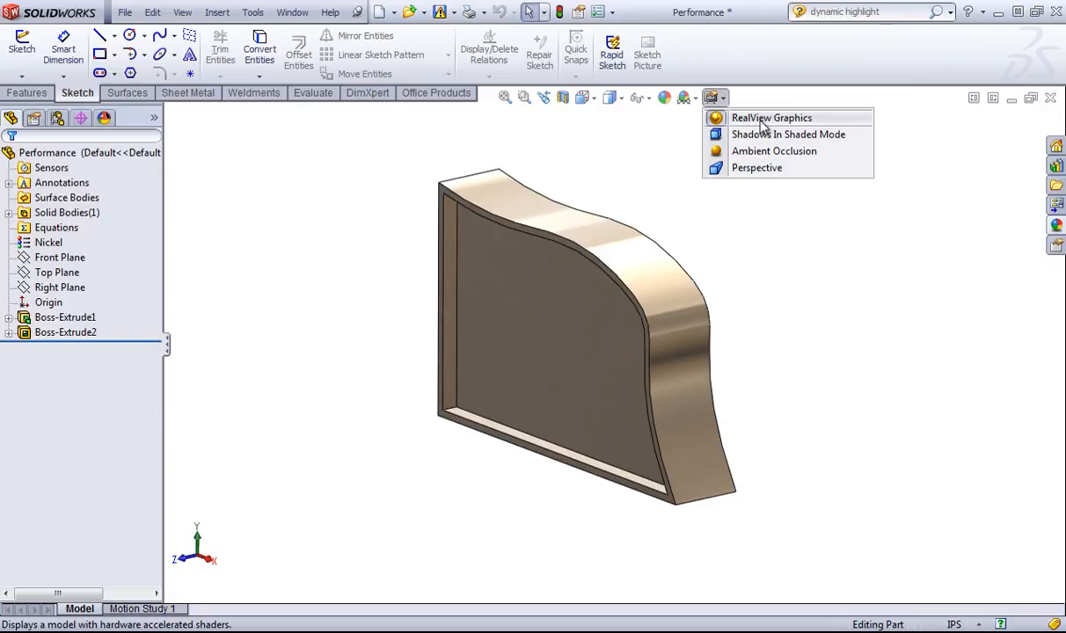
{"action": "middle_click_drag", "start_coordinate": [624, 169], "coordinate": [647, 262]}
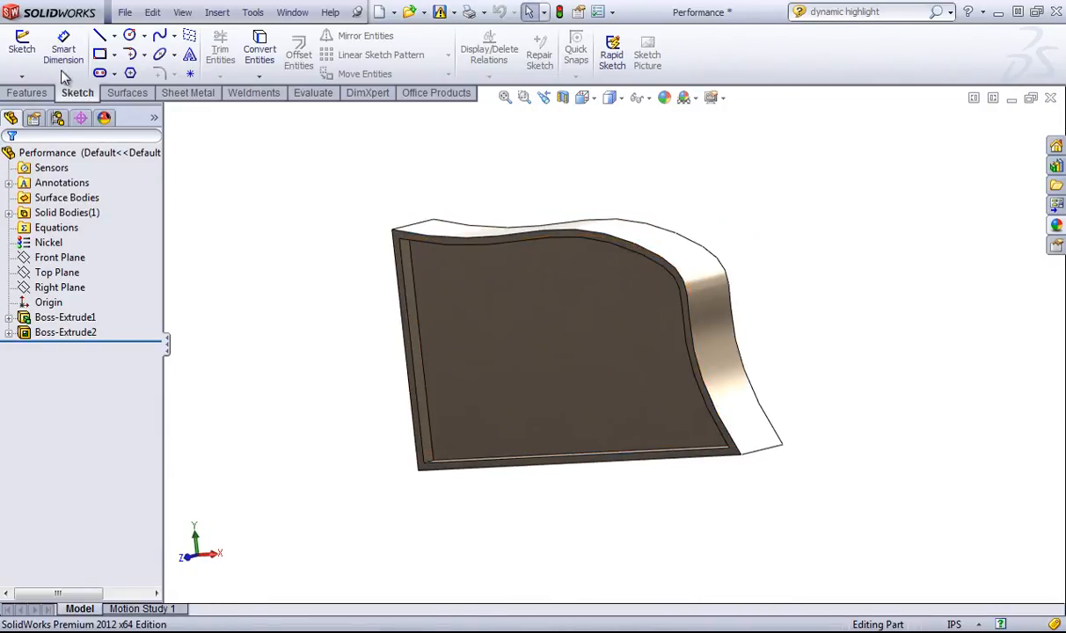
Turn on Shadows In Shaded Mode for the part
{"action": "left_click", "coordinate": [722, 98]}
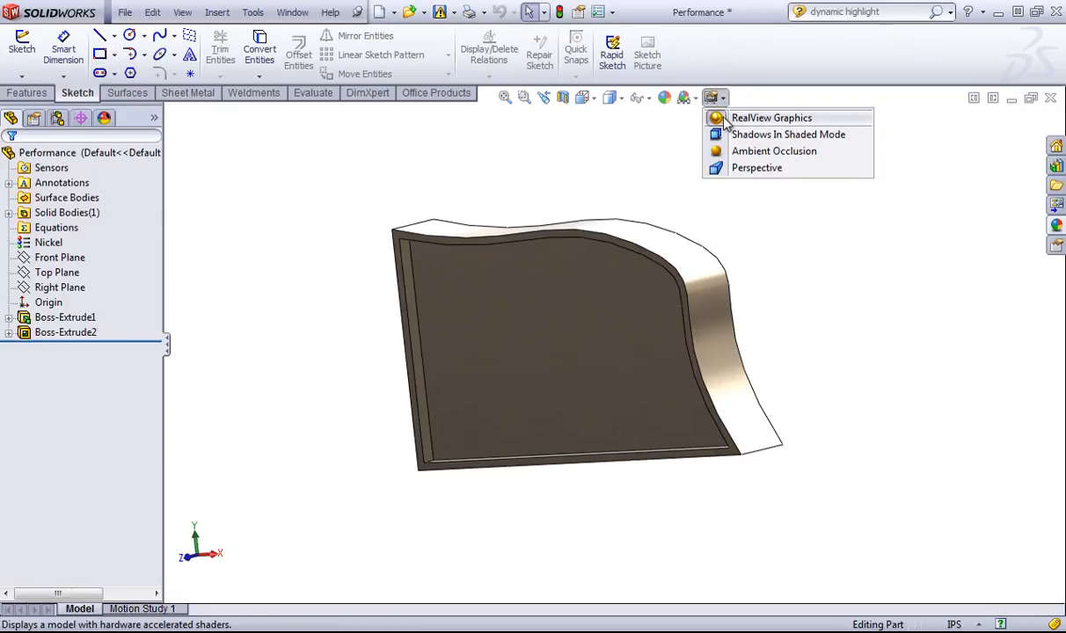
{"action": "left_click", "coordinate": [715, 134]}
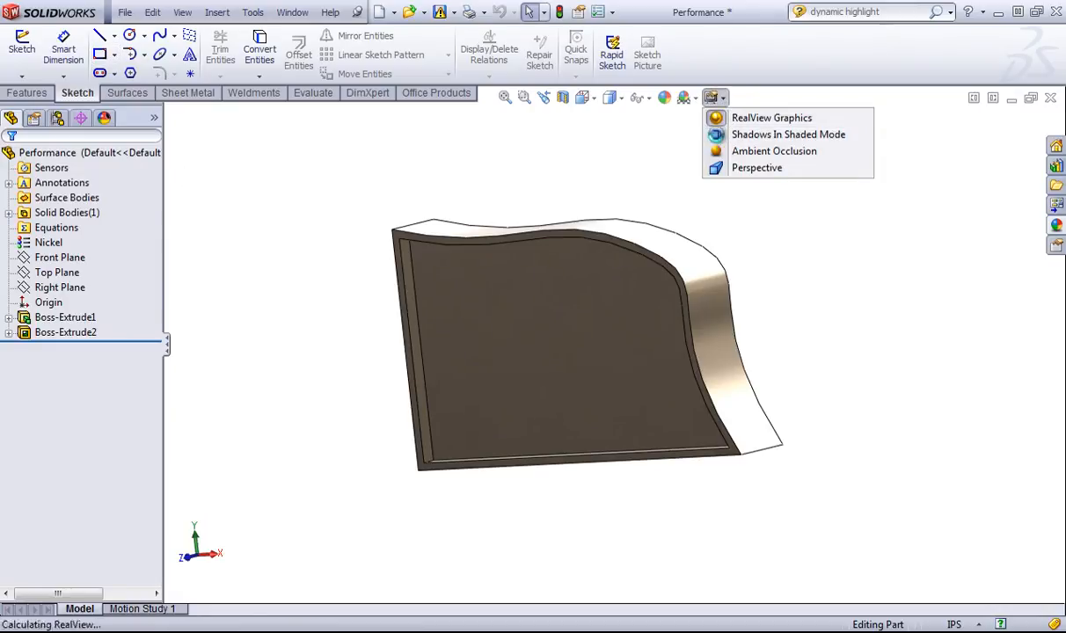
{"action": "middle_click_drag", "start_coordinate": [772, 162], "coordinate": [719, 162]}
Enable Ambient Occlusion, inspect the shading of the recessed face, and disable it again
{"action": "left_click", "coordinate": [721, 102]}
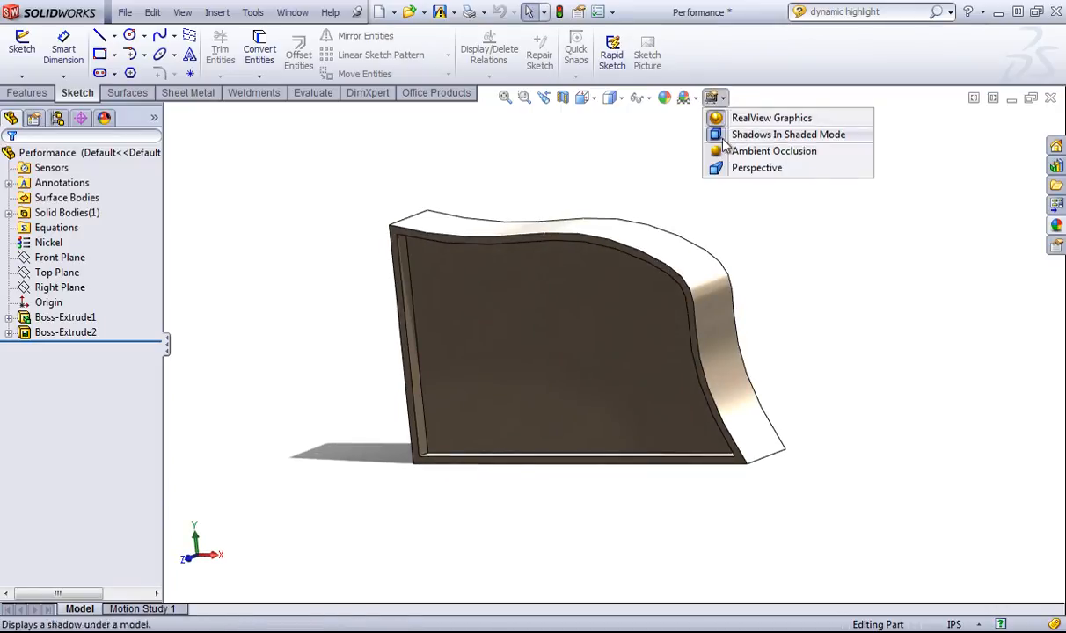
{"action": "left_click", "coordinate": [720, 155]}
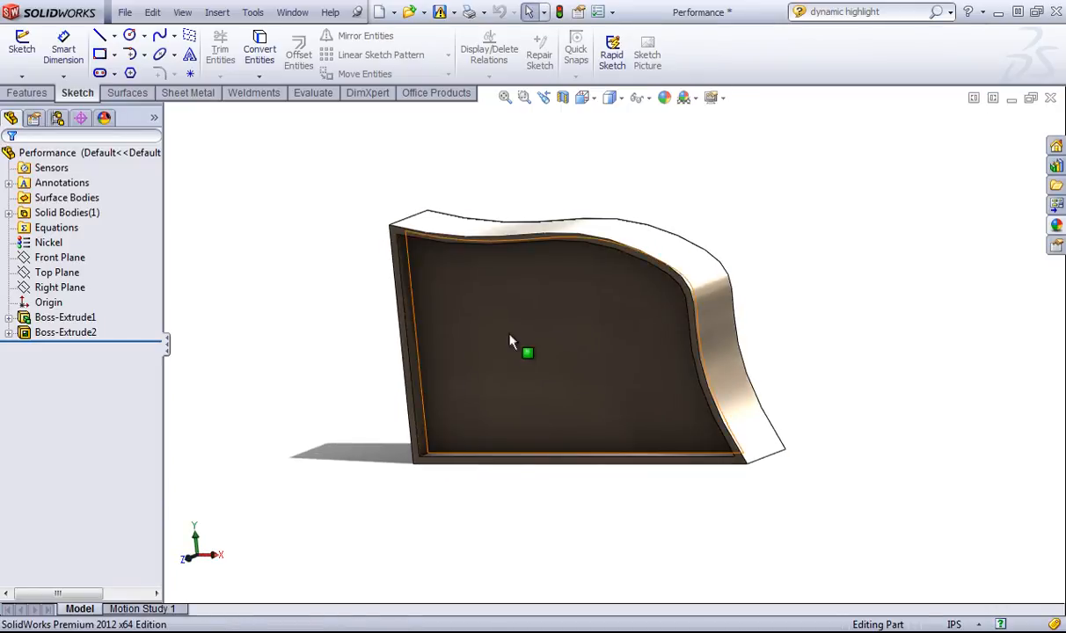
{"action": "middle_click_drag", "start_coordinate": [509, 340], "coordinate": [489, 397]}
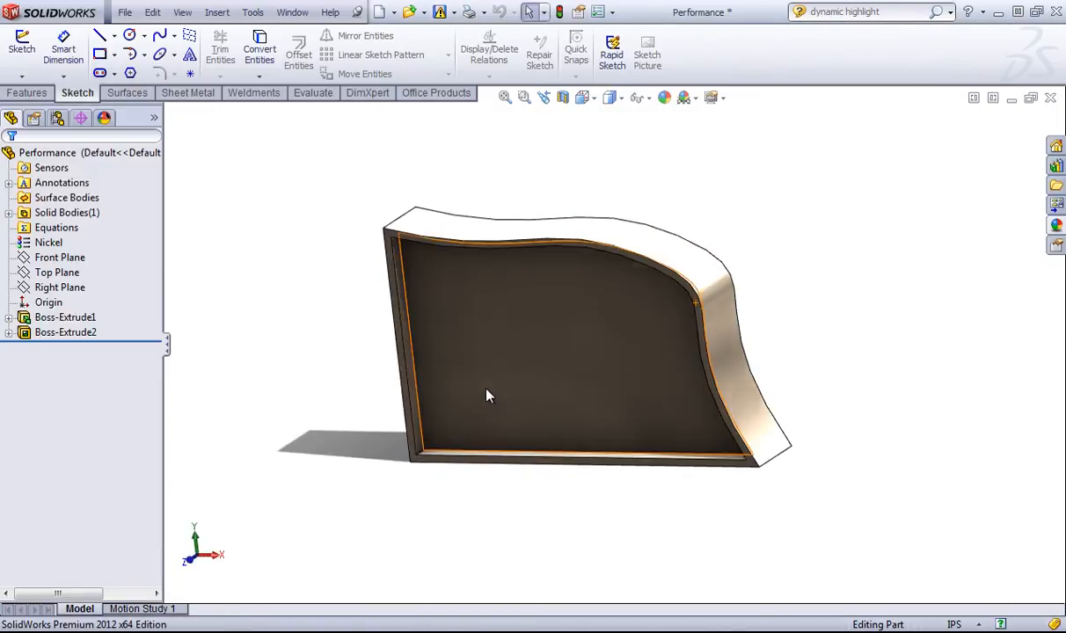
{"action": "left_click", "coordinate": [713, 98]}
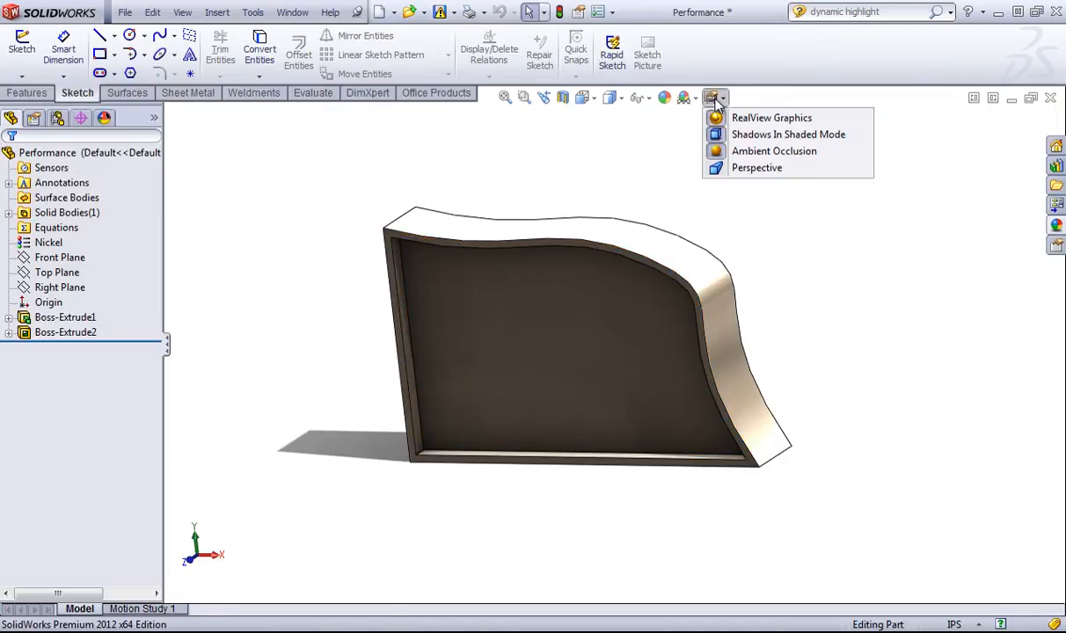
{"action": "left_click", "coordinate": [751, 152]}
Display the part in Perspective and return to the non-perspective view
{"action": "left_click", "coordinate": [714, 98]}
{"action": "left_click", "coordinate": [733, 168]}
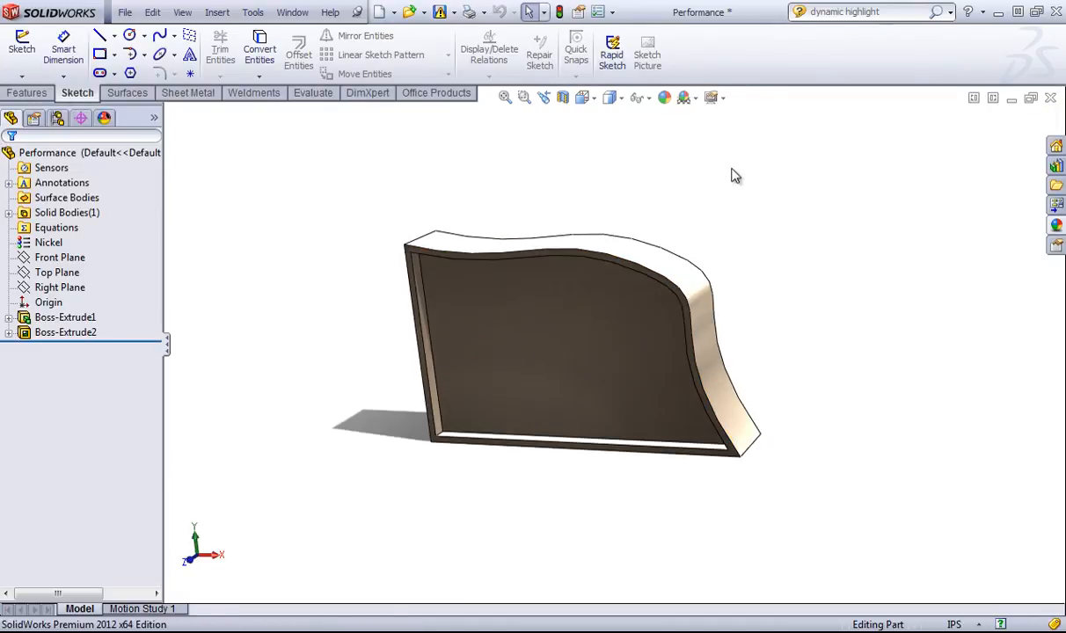
{"action": "mouse_move", "coordinate": [705, 186]}
{"action": "middle_mouse_down"}
{"action": "mouse_move", "coordinate": [696, 190]}
{"action": "mouse_move", "coordinate": [704, 110]}
{"action": "mouse_move", "coordinate": [690, 171]}
{"action": "mouse_move", "coordinate": [640, 196]}
{"action": "mouse_move", "coordinate": [699, 149]}
{"action": "mouse_move", "coordinate": [692, 175]}
{"action": "middle_mouse_up"}
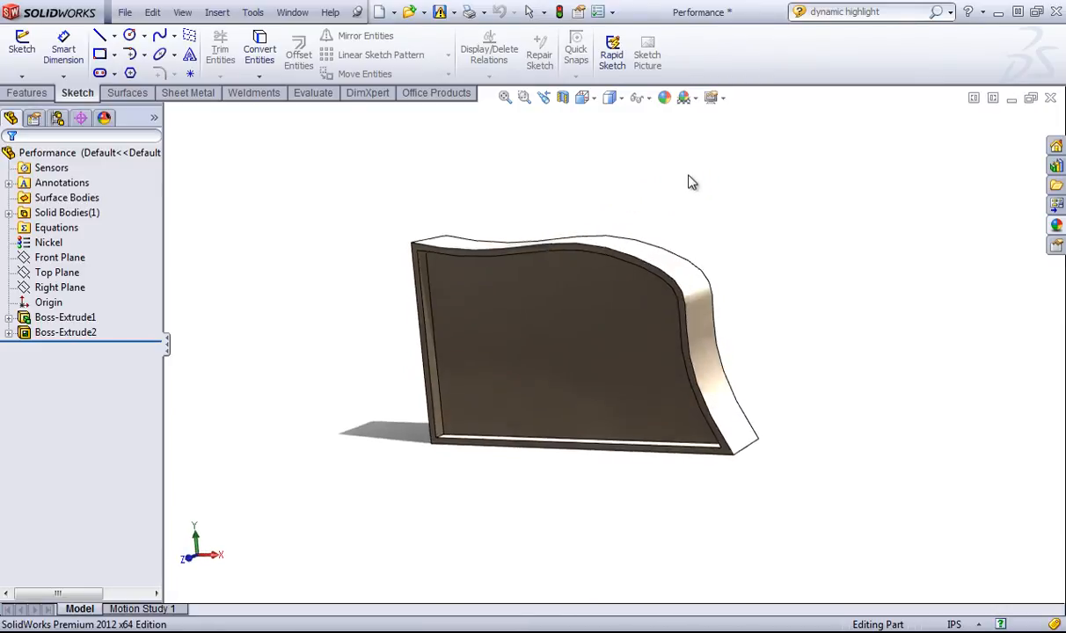
{"action": "left_click", "coordinate": [723, 98]}
{"action": "left_click", "coordinate": [735, 168]}
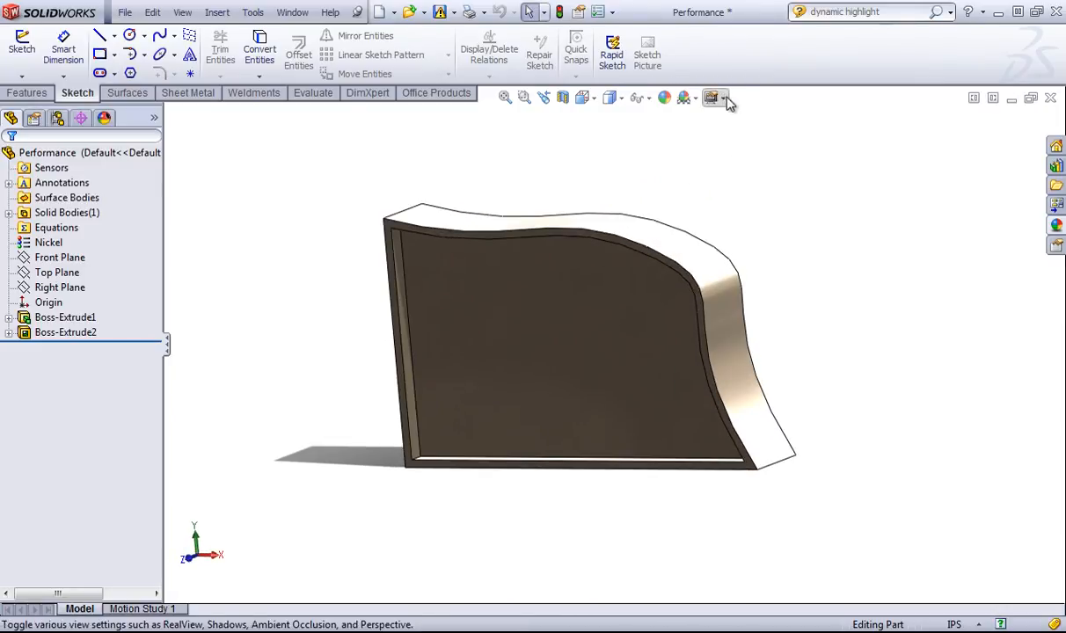
Turn off Shadows In Shaded Mode and RealView Graphics
{"action": "left_click", "coordinate": [723, 98]}
{"action": "left_click", "coordinate": [730, 134]}
{"action": "left_click", "coordinate": [723, 99]}
{"action": "left_click", "coordinate": [730, 117]}
{"action": "middle_click_drag", "start_coordinate": [692, 145], "coordinate": [667, 167]}
Lower the document's shaded and draft quality HLR/HLV resolution to a deviation of 0.02344018 in
{"action": "left_click", "coordinate": [611, 12]}
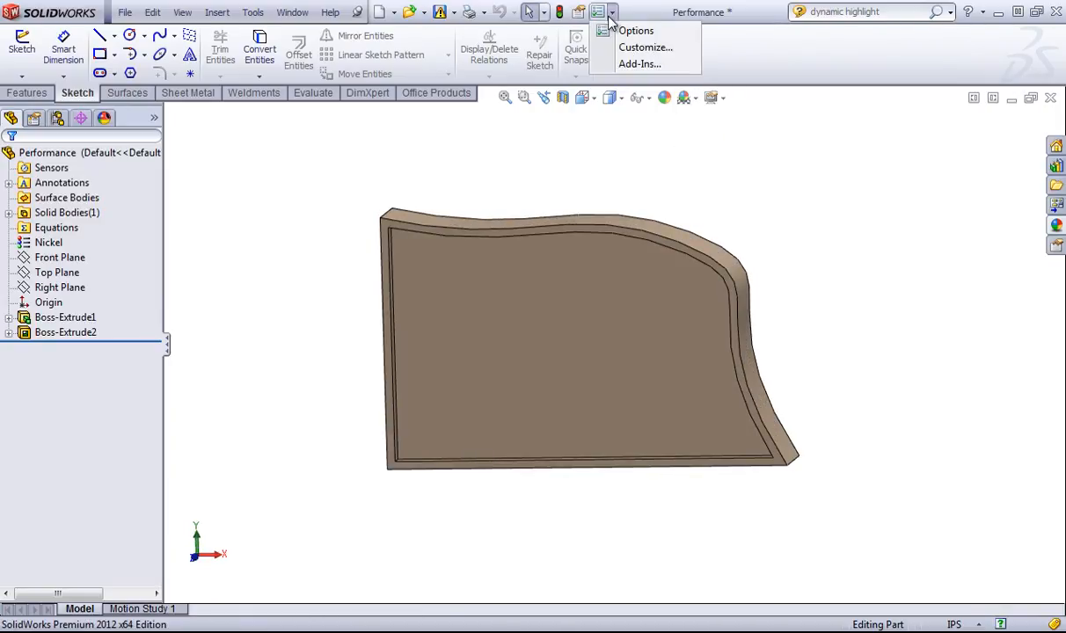
{"action": "left_click", "coordinate": [613, 31]}
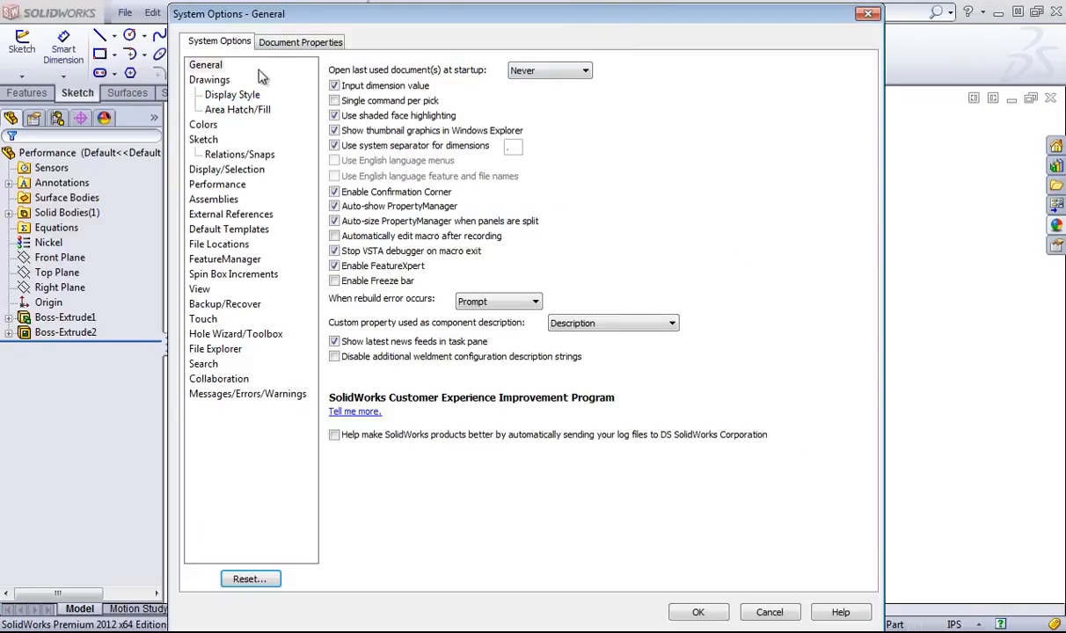
{"action": "left_click", "coordinate": [269, 45]}
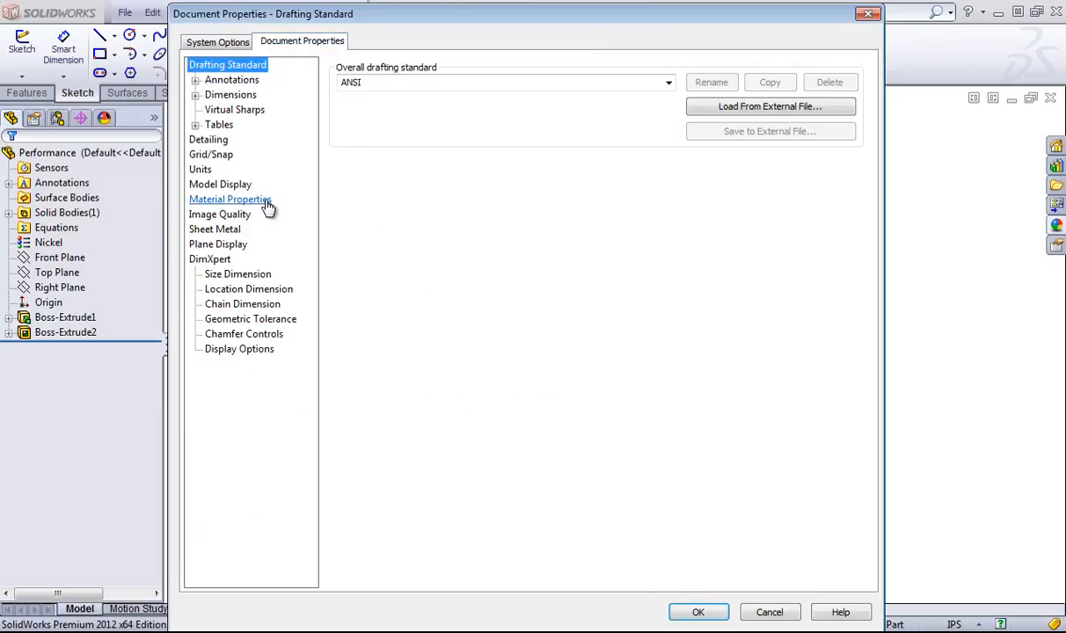
{"action": "left_click", "coordinate": [218, 215]}
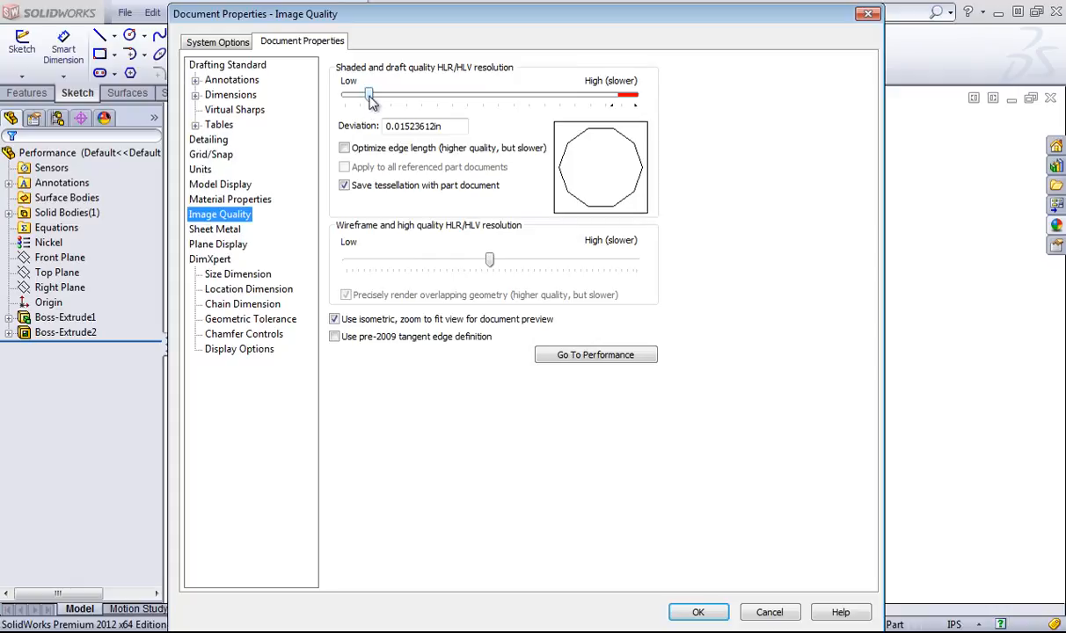
{"action": "mouse_move", "coordinate": [371, 101]}
{"action": "left_mouse_down"}
{"action": "mouse_move", "coordinate": [626, 106]}
{"action": "mouse_move", "coordinate": [505, 112]}
{"action": "mouse_move", "coordinate": [231, 94]}
{"action": "mouse_move", "coordinate": [372, 102]}
{"action": "mouse_move", "coordinate": [356, 99]}
{"action": "left_mouse_up"}
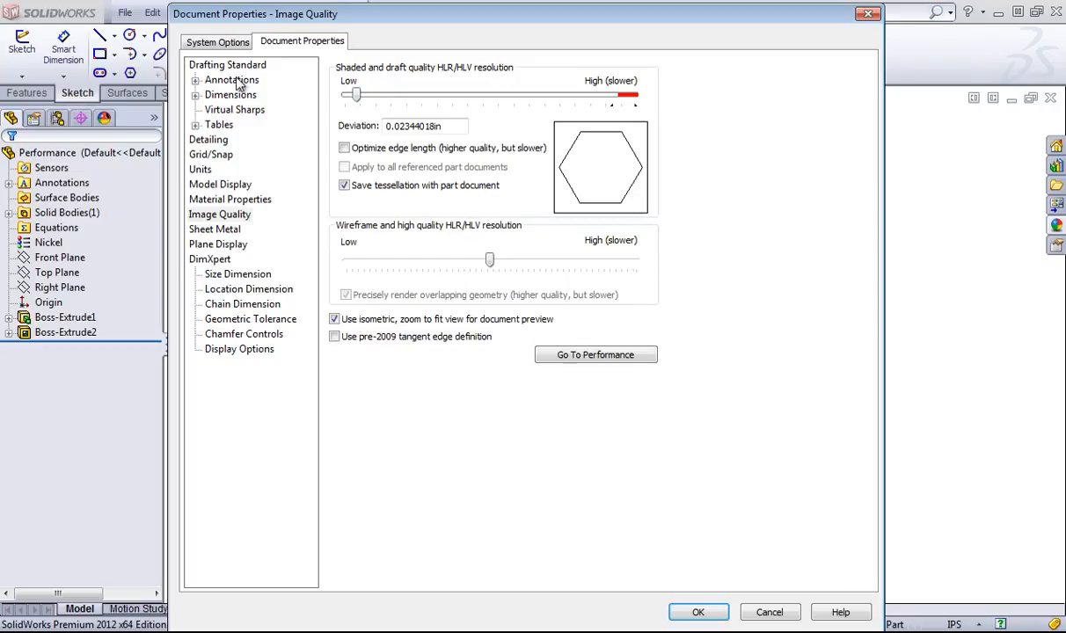
Enable the Freeze bar in the general system options and apply the settings
{"action": "left_click", "coordinate": [219, 42]}
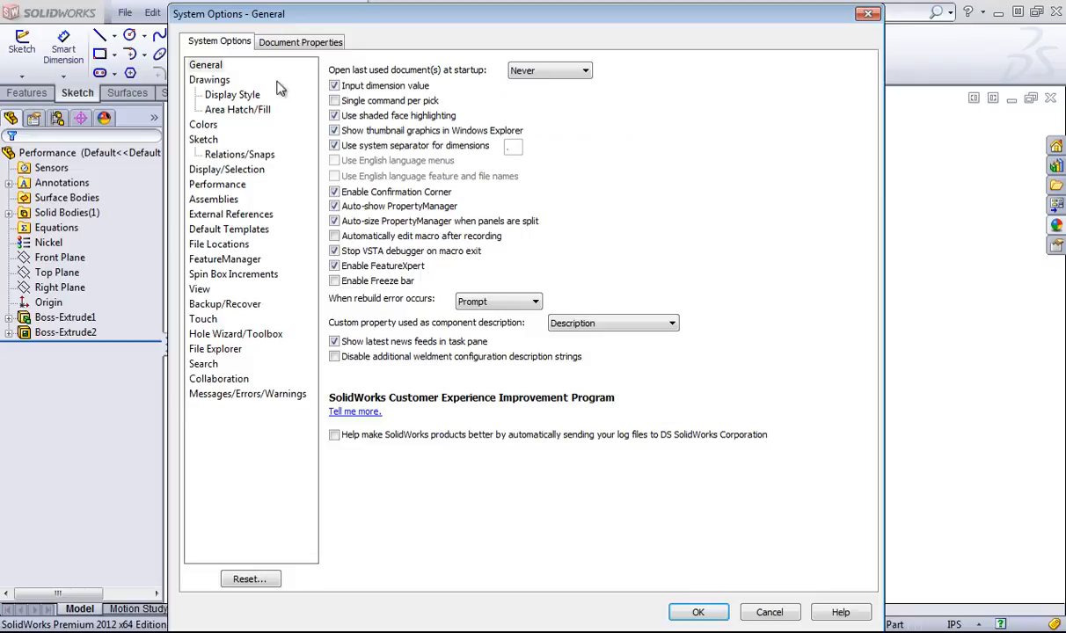
{"action": "left_click", "coordinate": [335, 281]}
{"action": "left_click", "coordinate": [700, 611]}
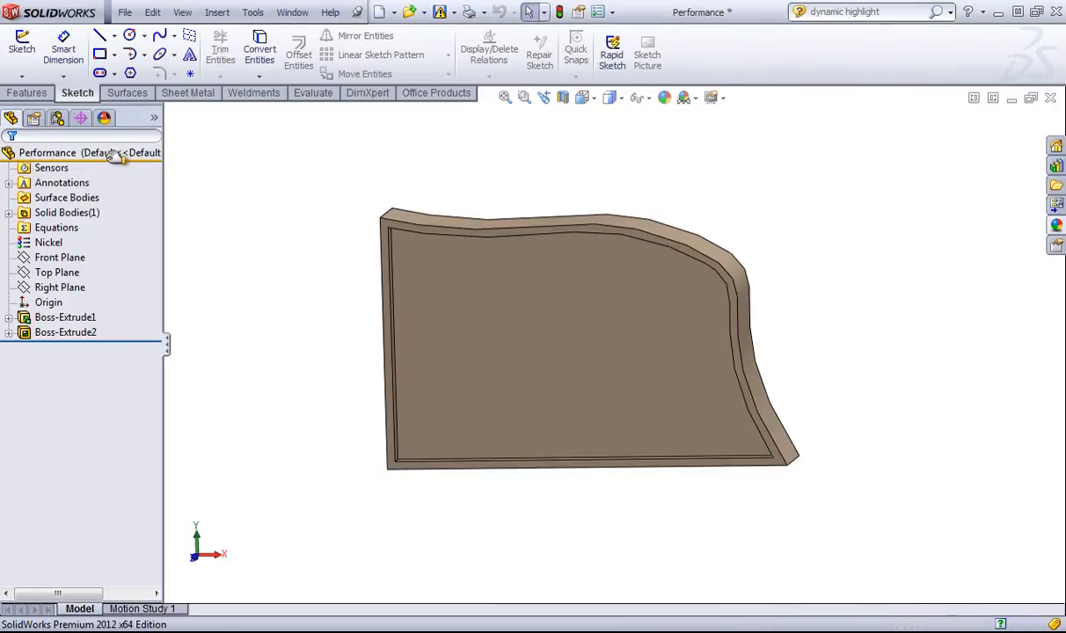
Freeze Boss-Extrude1 by placing the freeze bar directly below it, and check Boss-Extrude2 by selecting it
{"action": "left_click_drag", "start_coordinate": [114, 155], "coordinate": [100, 323]}
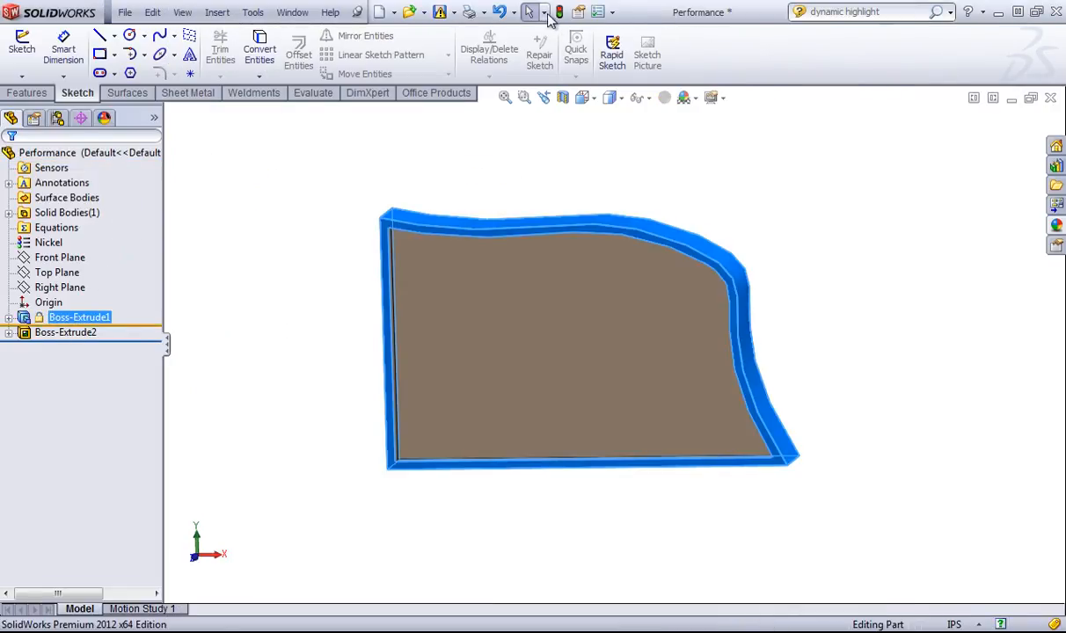
{"action": "left_click", "coordinate": [537, 108]}
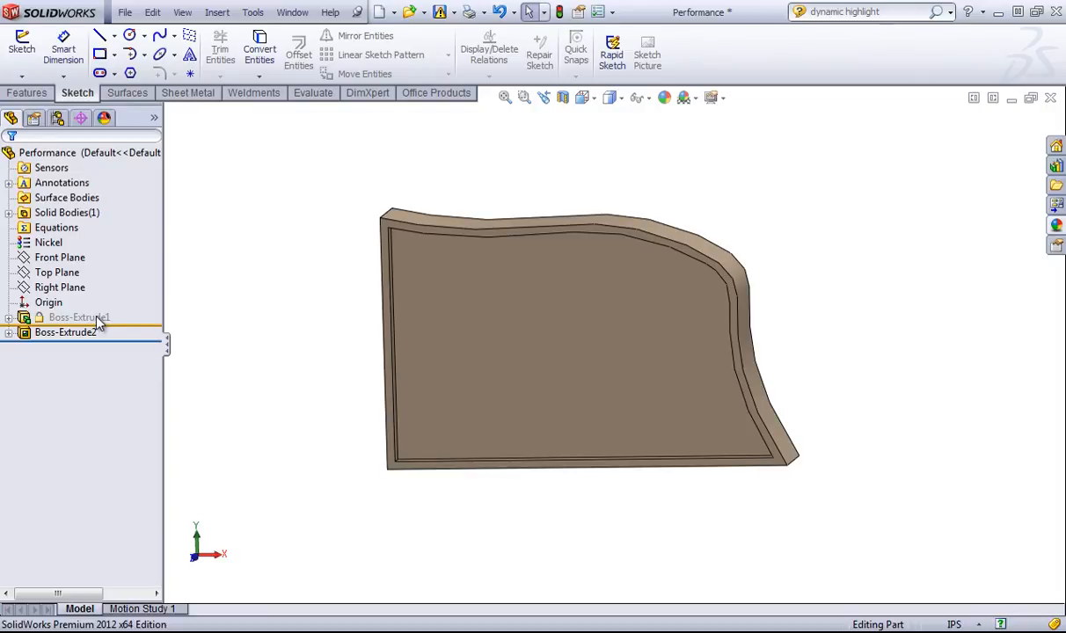
{"action": "left_click", "coordinate": [60, 334]}
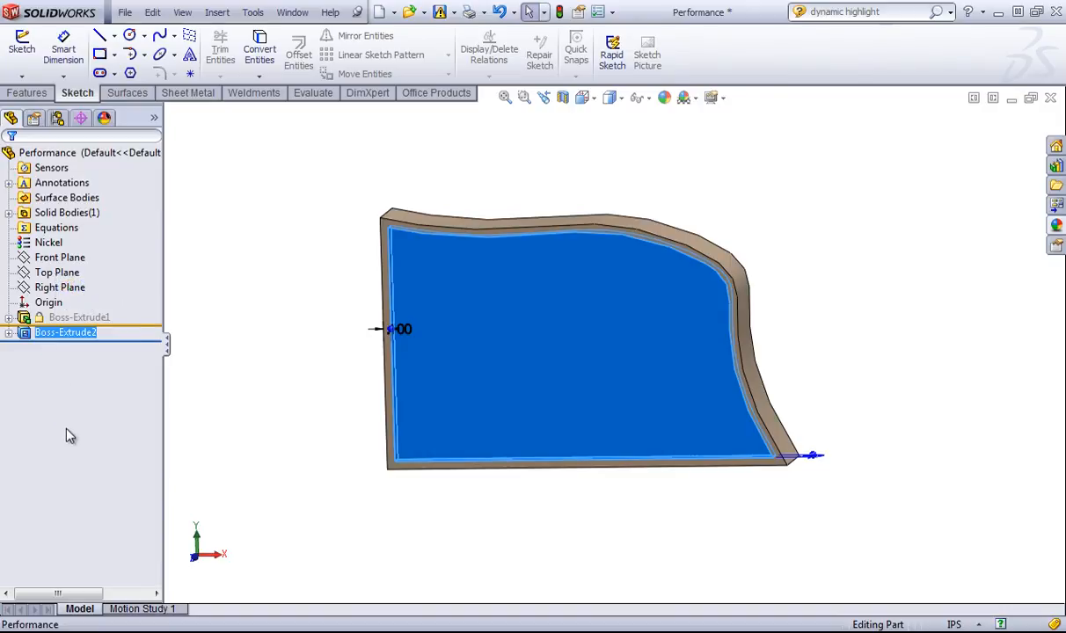
{"action": "left_click", "coordinate": [199, 232]}
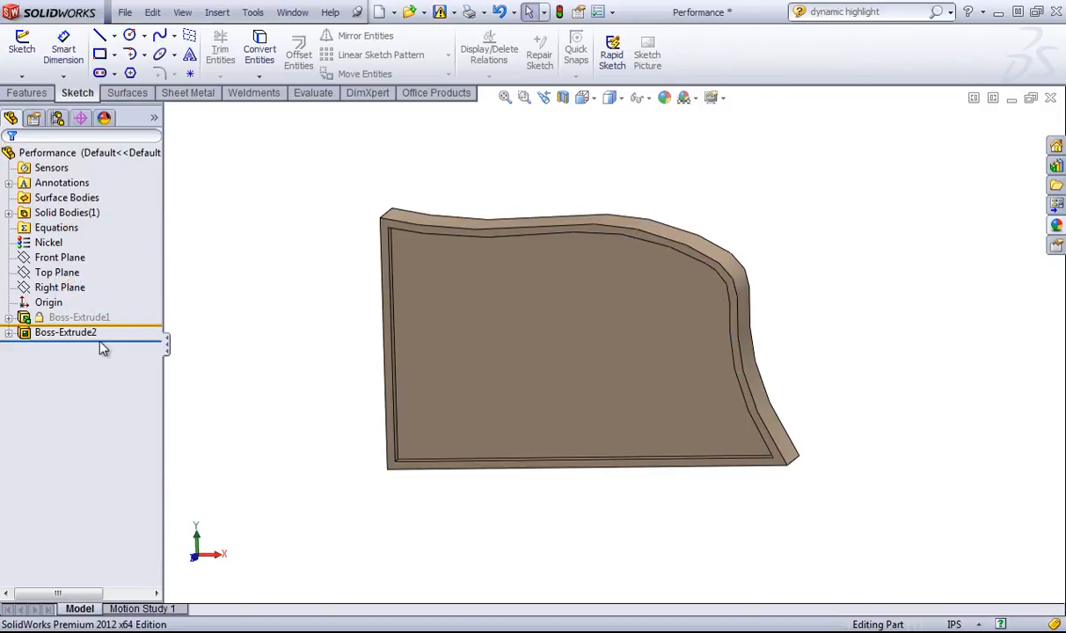
{"action": "left_click", "coordinate": [20, 55]}
{"action": "left_click", "coordinate": [499, 462]}
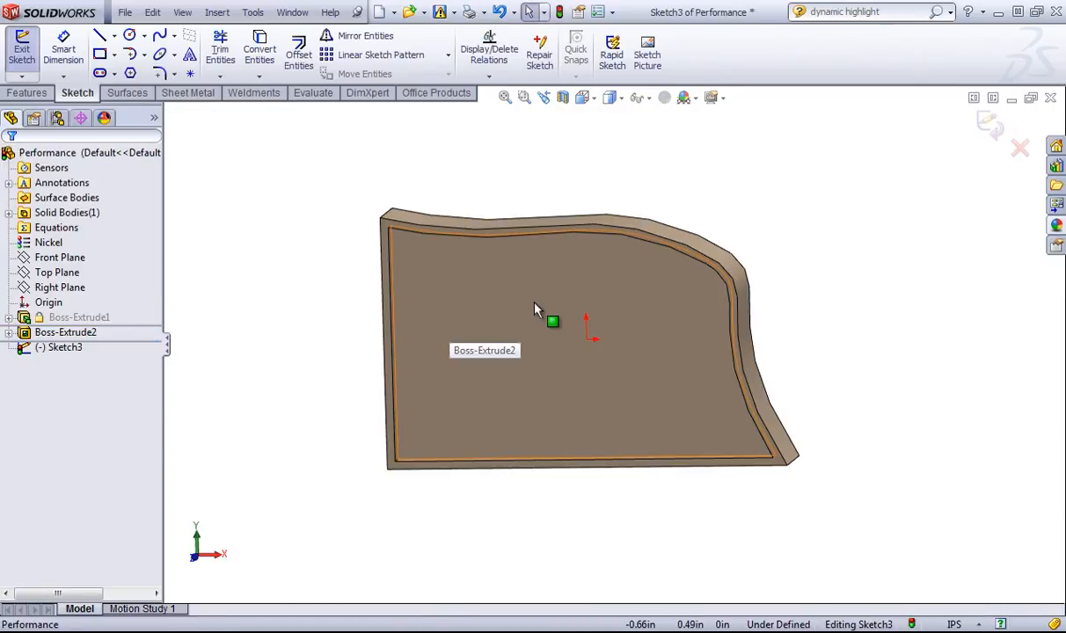
{"action": "left_click", "coordinate": [1020, 148]}
{"action": "left_click", "coordinate": [580, 335]}
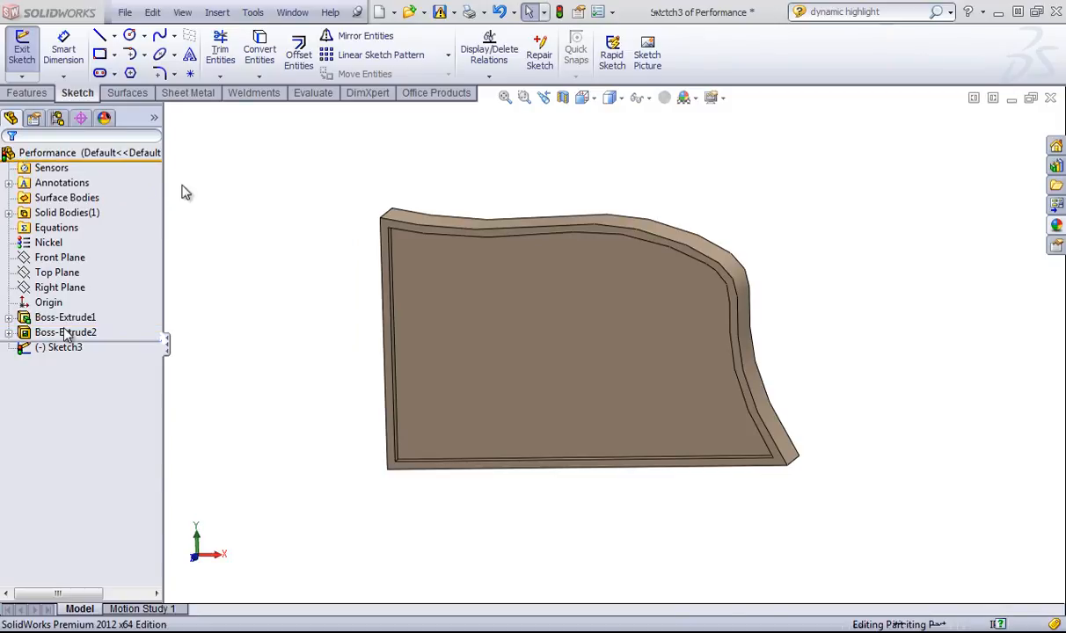
Clear the Enable Freeze bar option, review the Performance system options, and discard the changes
{"action": "left_click", "coordinate": [614, 11]}
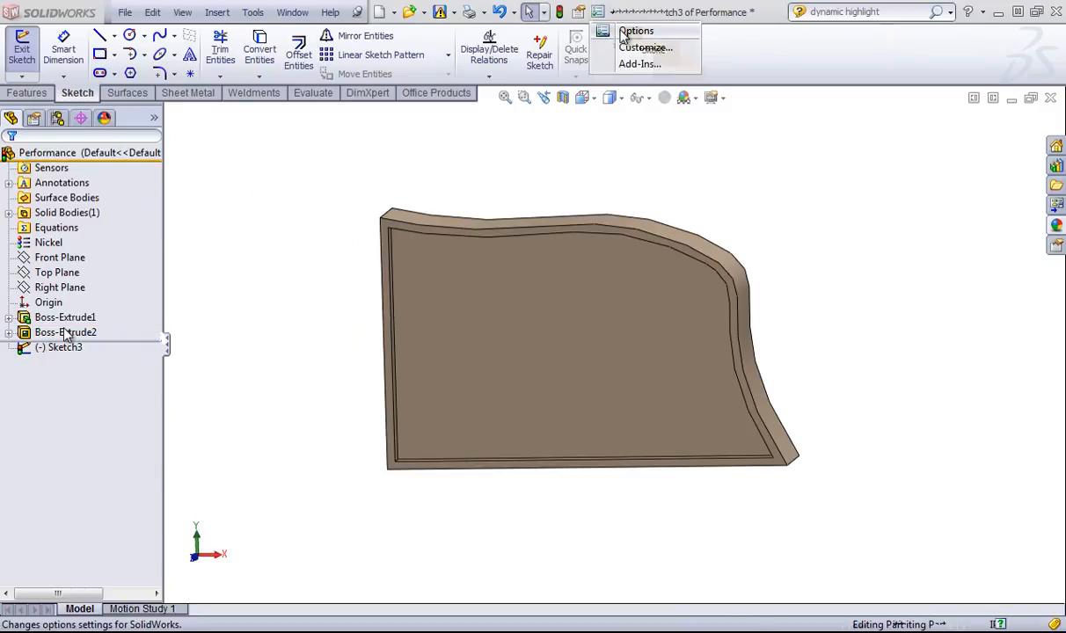
{"action": "left_click", "coordinate": [633, 31]}
{"action": "left_click", "coordinate": [334, 281]}
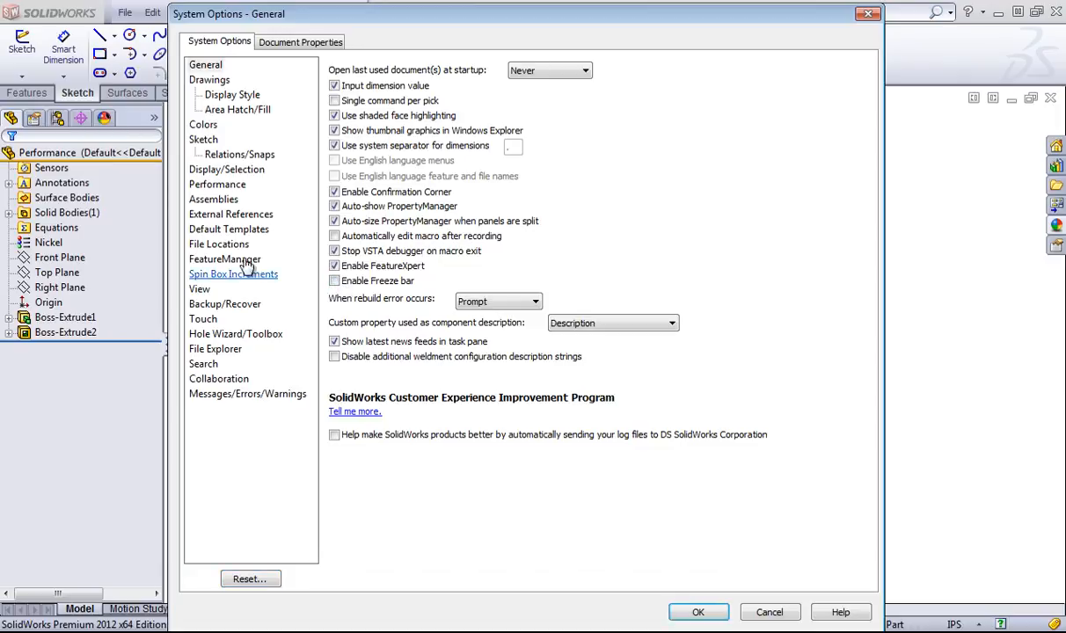
{"action": "left_click", "coordinate": [211, 186]}
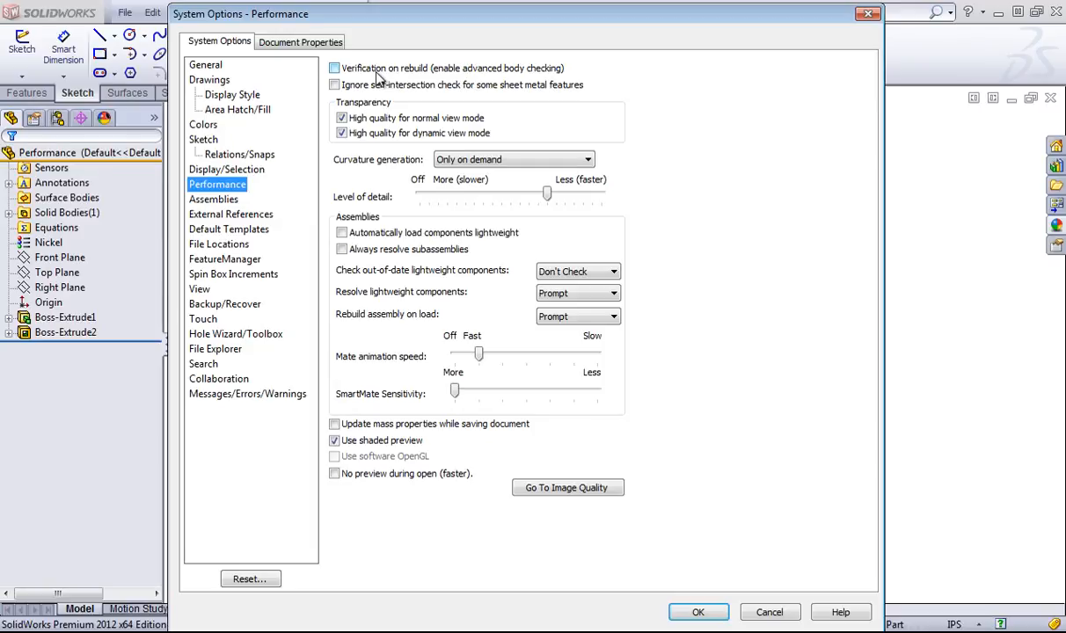
{"action": "left_click", "coordinate": [763, 613]}
Select the curved outer face and the front rim of Boss-Extrude1 and examine their faceting up close
{"action": "middle_click_drag", "start_coordinate": [699, 347], "coordinate": [626, 264]}
{"action": "scroll", "coordinate": [643, 359], "scroll_direction": "down", "scroll_amount": 4}
{"action": "left_click", "coordinate": [592, 208]}
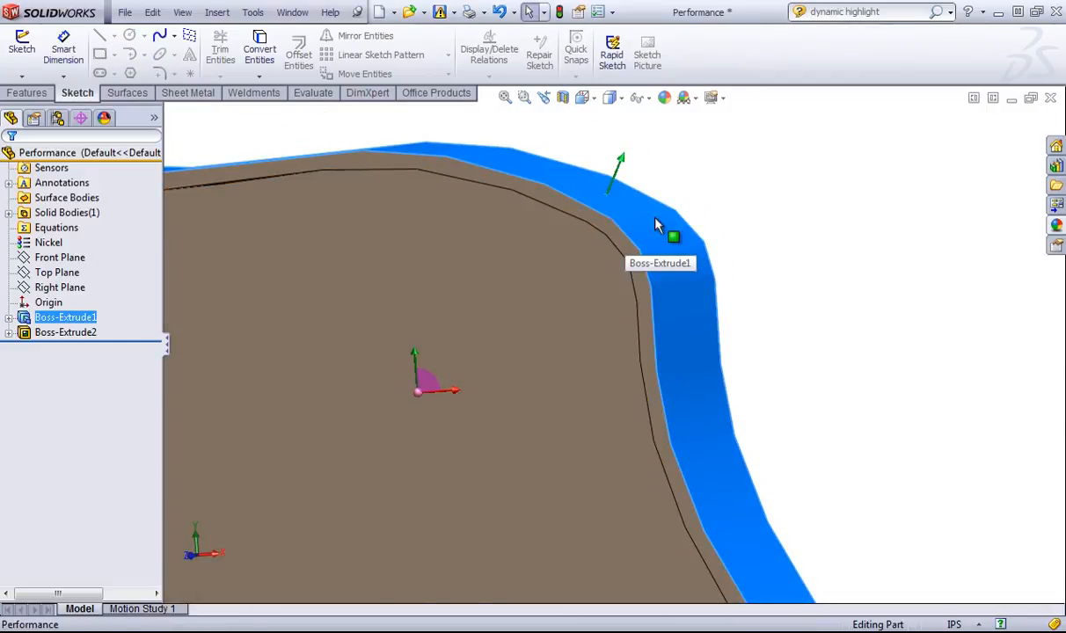
{"action": "left_click", "coordinate": [630, 246]}
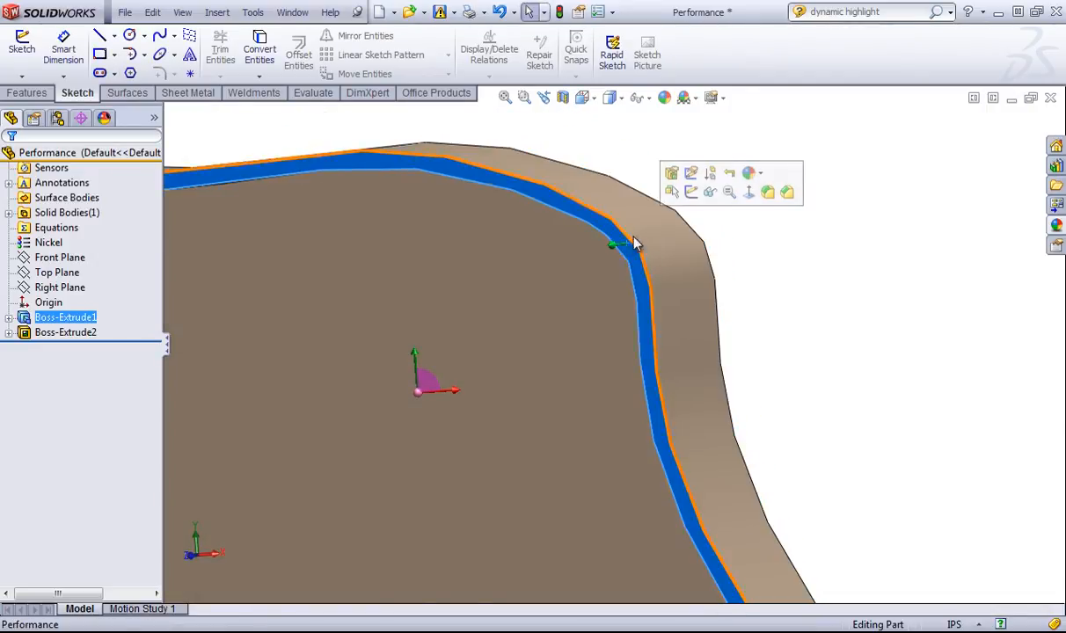
{"action": "middle_click_drag", "start_coordinate": [674, 247], "coordinate": [521, 295]}
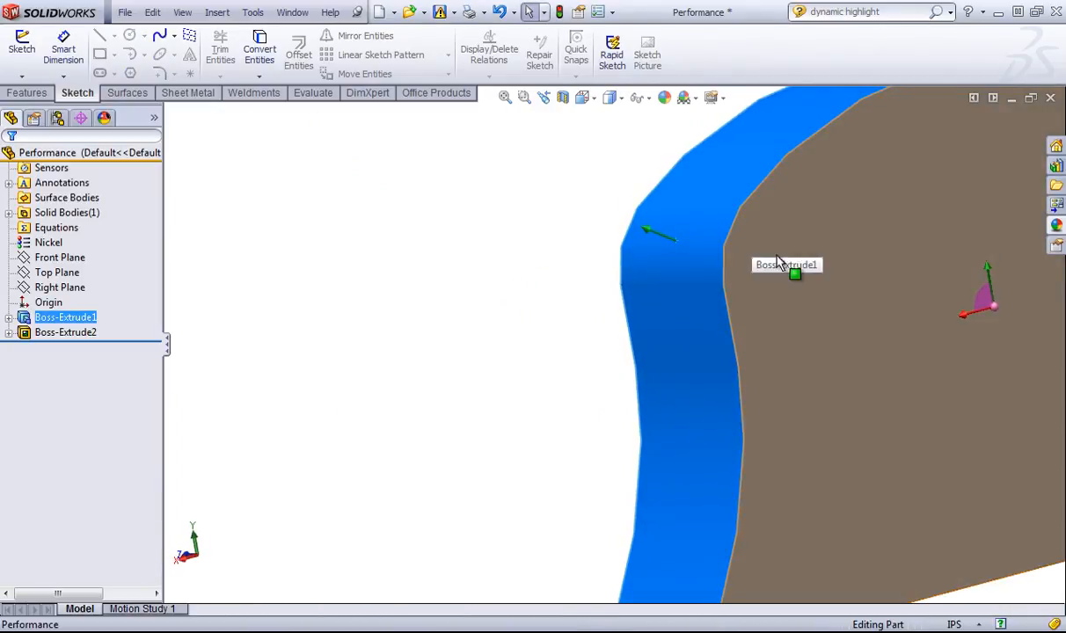
{"action": "middle_click_drag", "start_coordinate": [776, 261], "coordinate": [804, 318]}
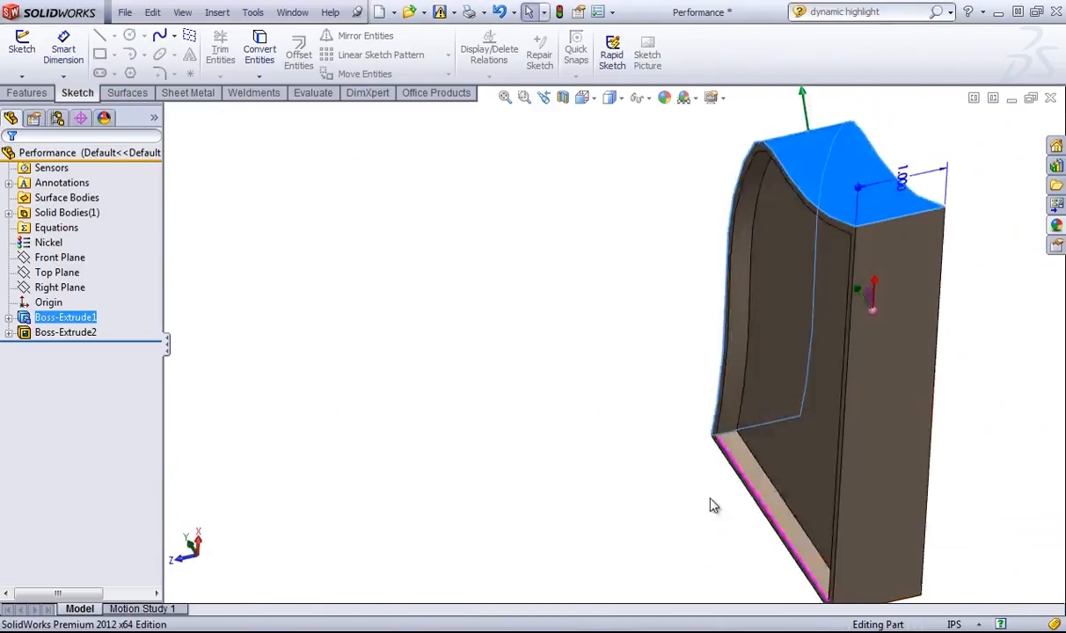
{"action": "middle_click_drag", "start_coordinate": [713, 505], "coordinate": [740, 251]}
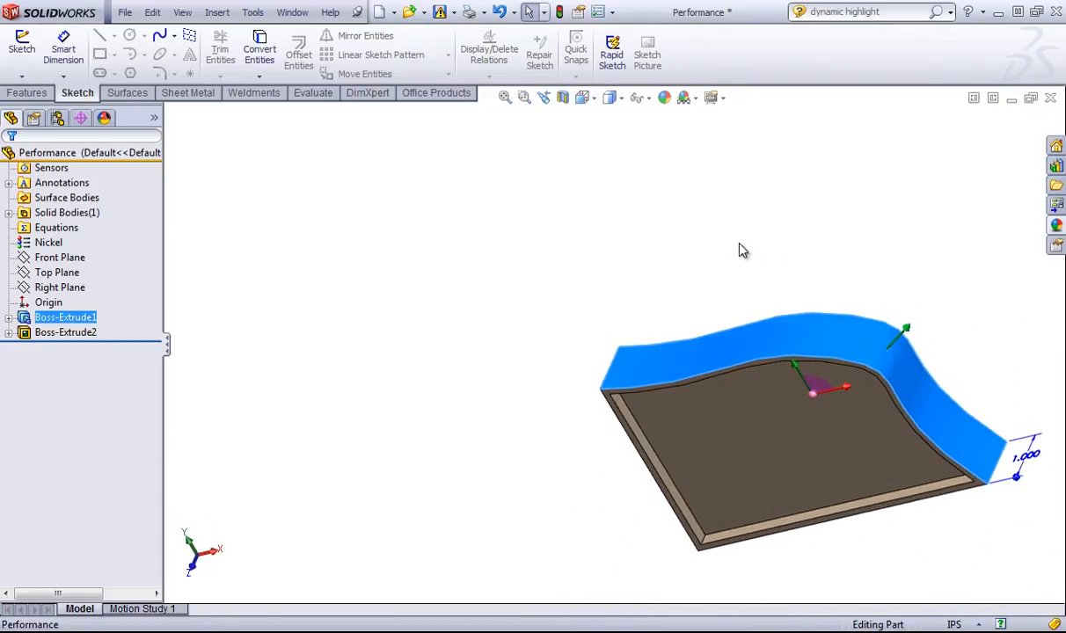
{"action": "scroll", "coordinate": [1011, 528], "scroll_direction": "down", "scroll_amount": 1}
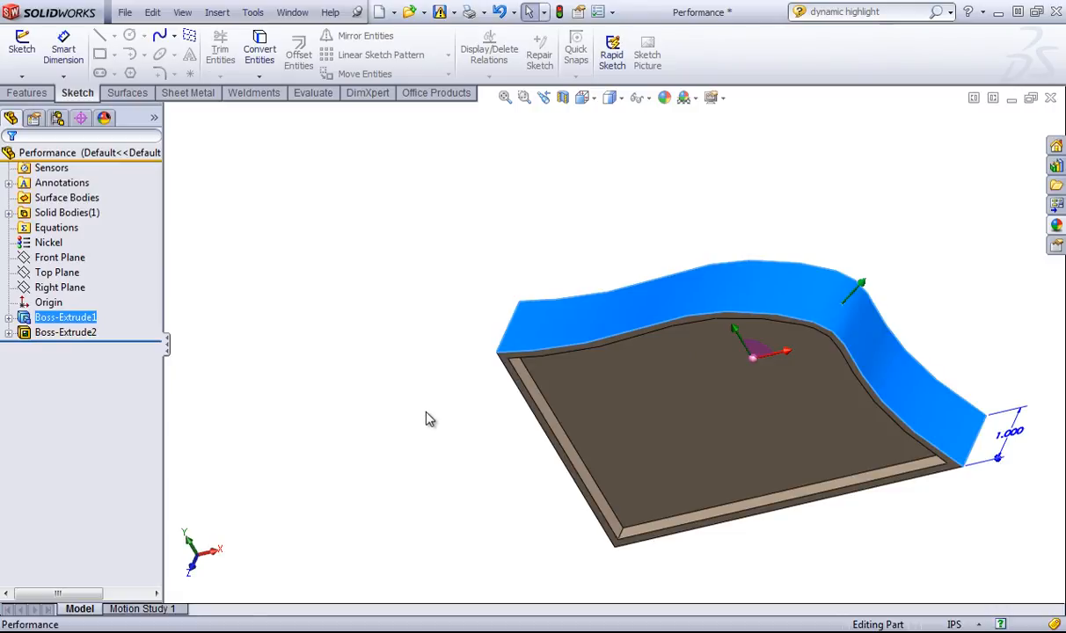
{"action": "scroll", "coordinate": [428, 418], "scroll_direction": "down", "scroll_amount": 2}
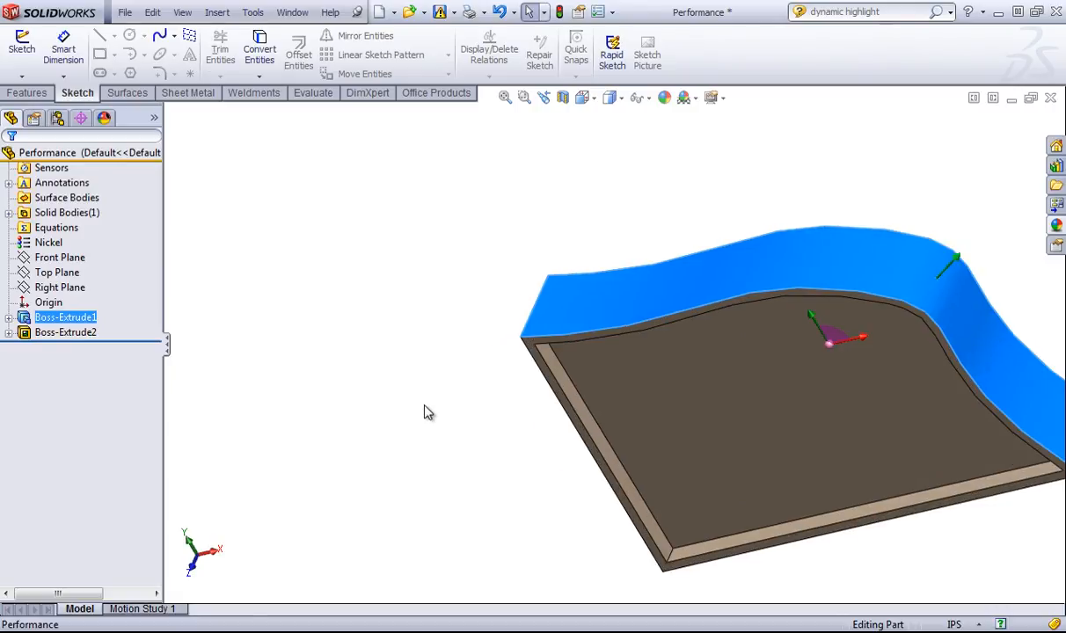
In the Performance system options, move Level of detail close to Less (faster), enable No preview during open (faster), and apply the settings
{"action": "left_click", "coordinate": [613, 11]}
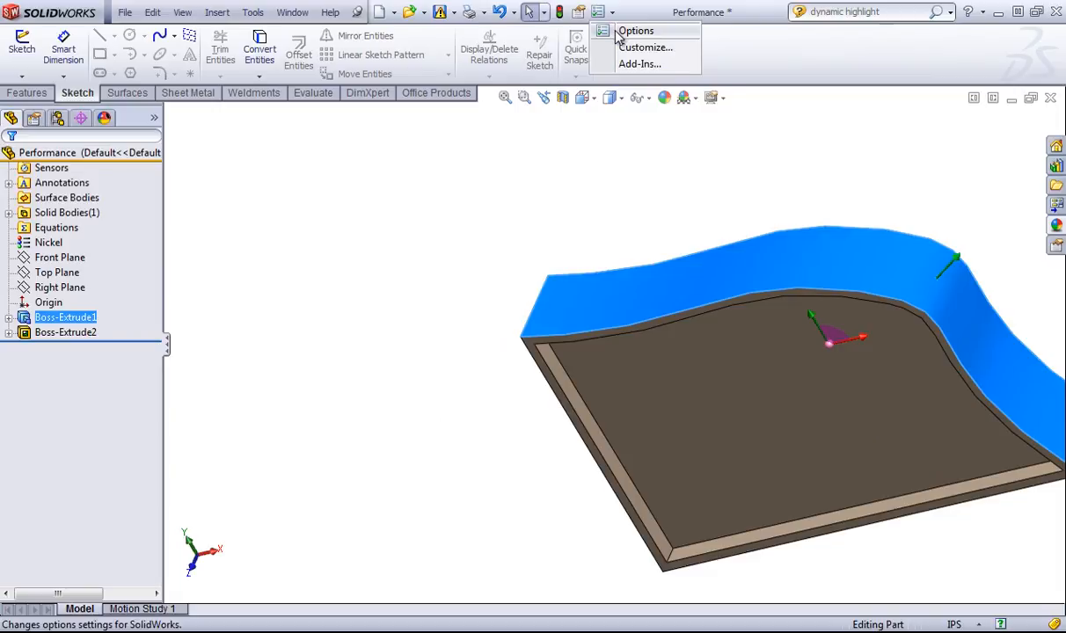
{"action": "left_click", "coordinate": [620, 33]}
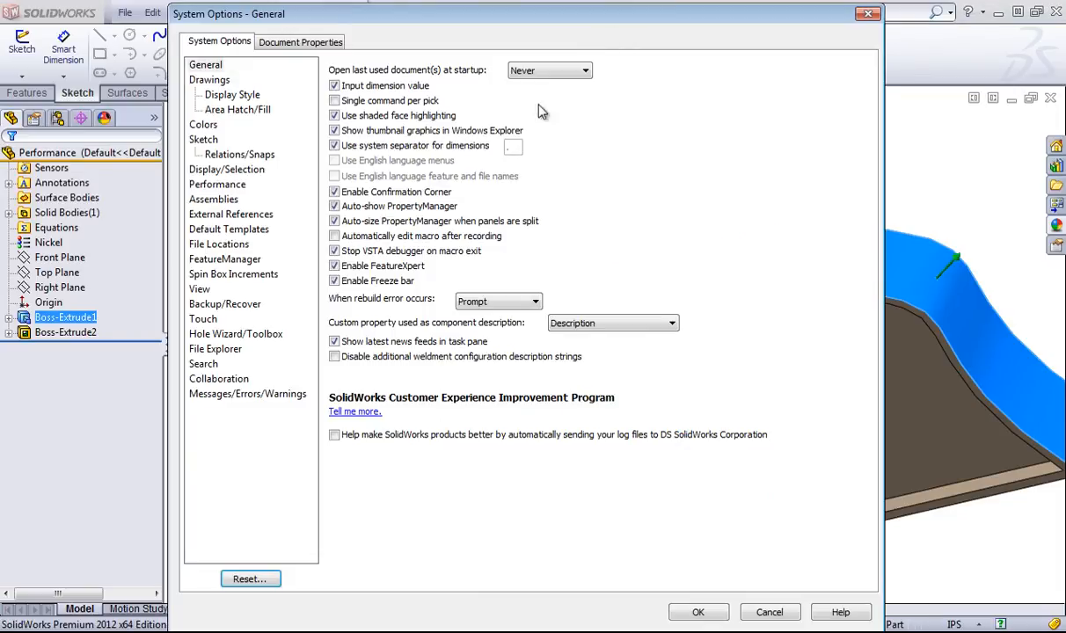
{"action": "left_click", "coordinate": [218, 185]}
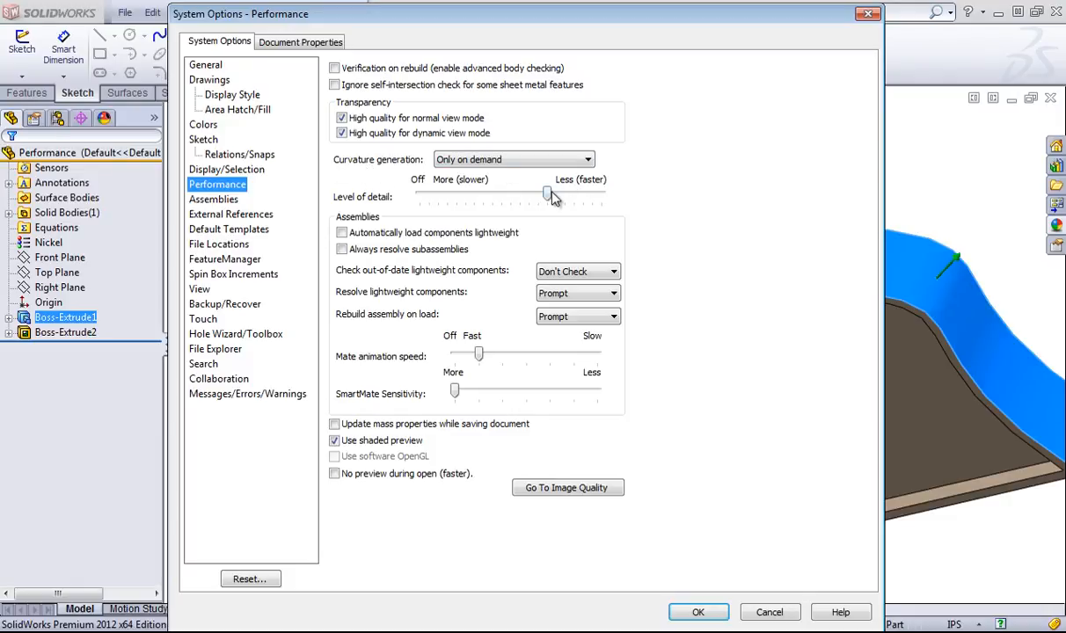
{"action": "left_click_drag", "start_coordinate": [553, 197], "coordinate": [589, 213]}
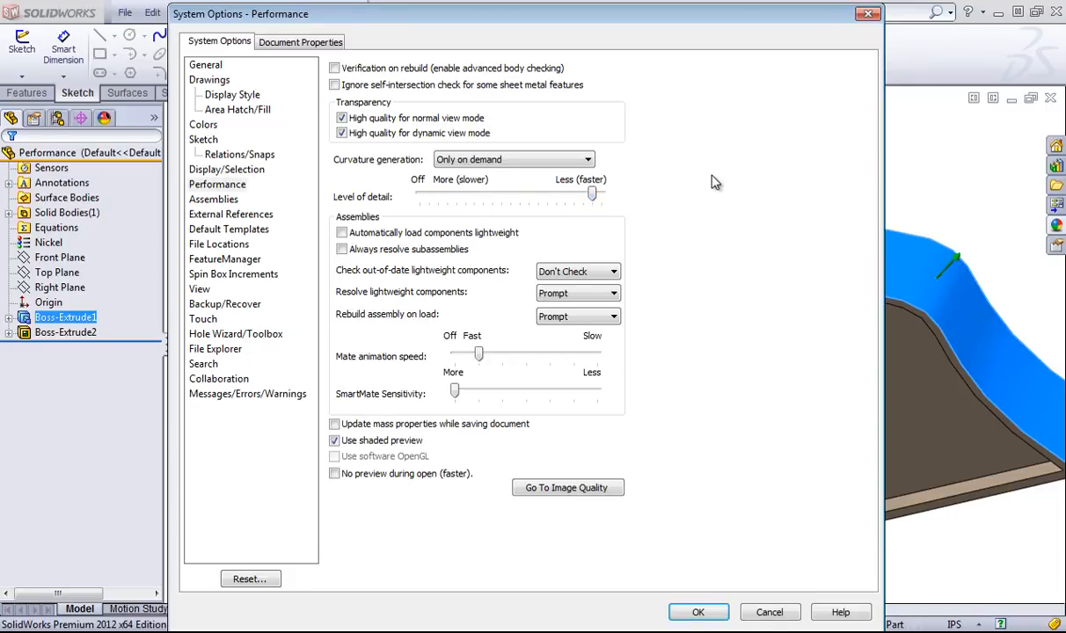
{"action": "left_click", "coordinate": [335, 474]}
{"action": "left_click", "coordinate": [679, 613]}
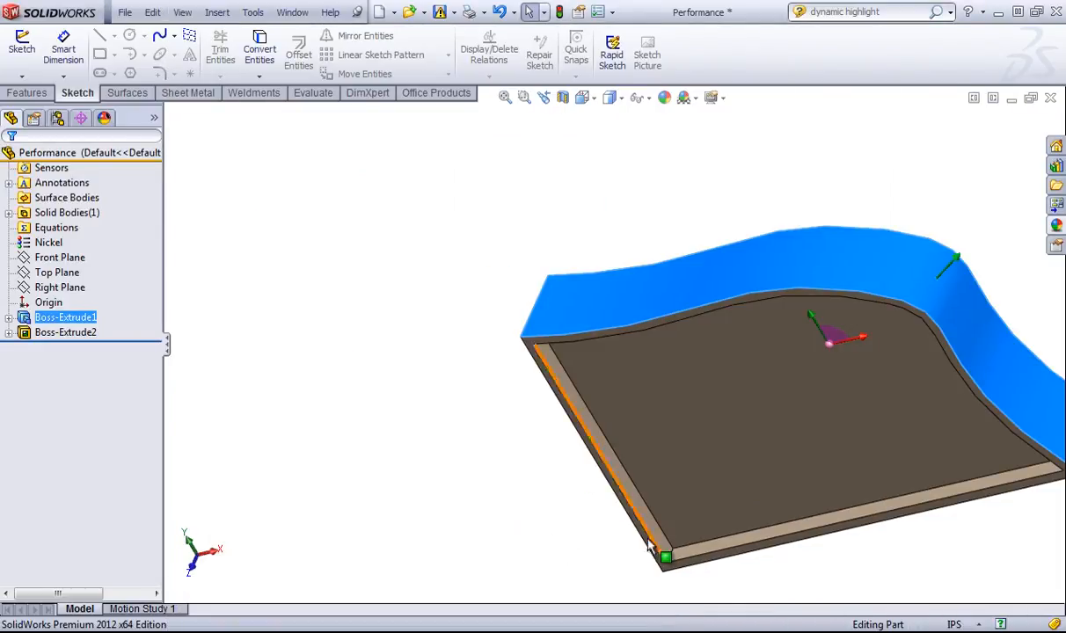